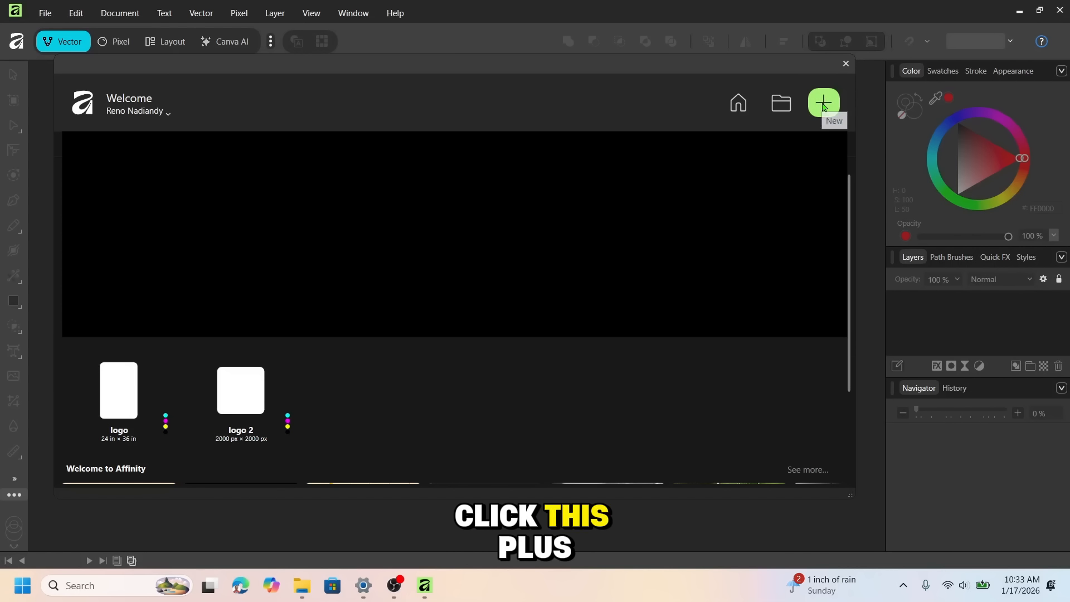
Create a new portrait A4 document from the RGB page size preset.
{"action": "left_click", "coordinate": [824, 105]}
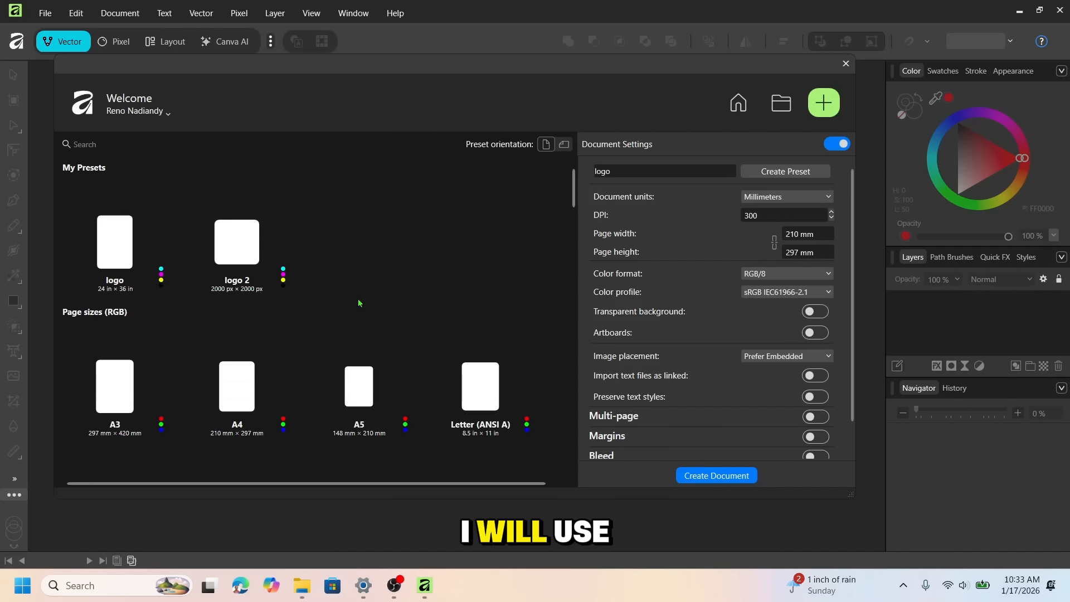
{"action": "left_click", "coordinate": [243, 393]}
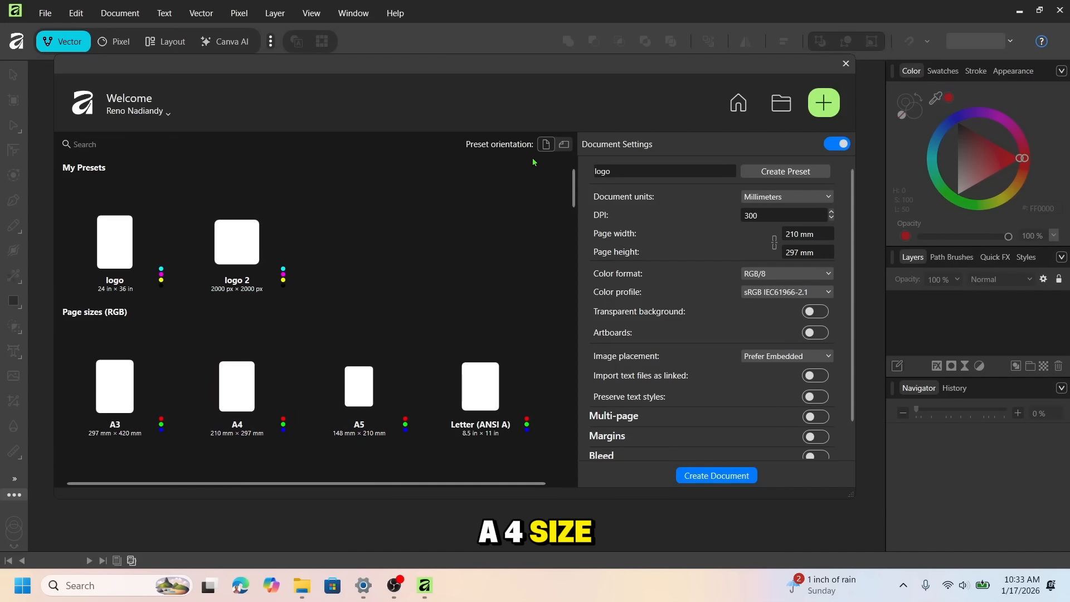
{"action": "left_click", "coordinate": [223, 396]}
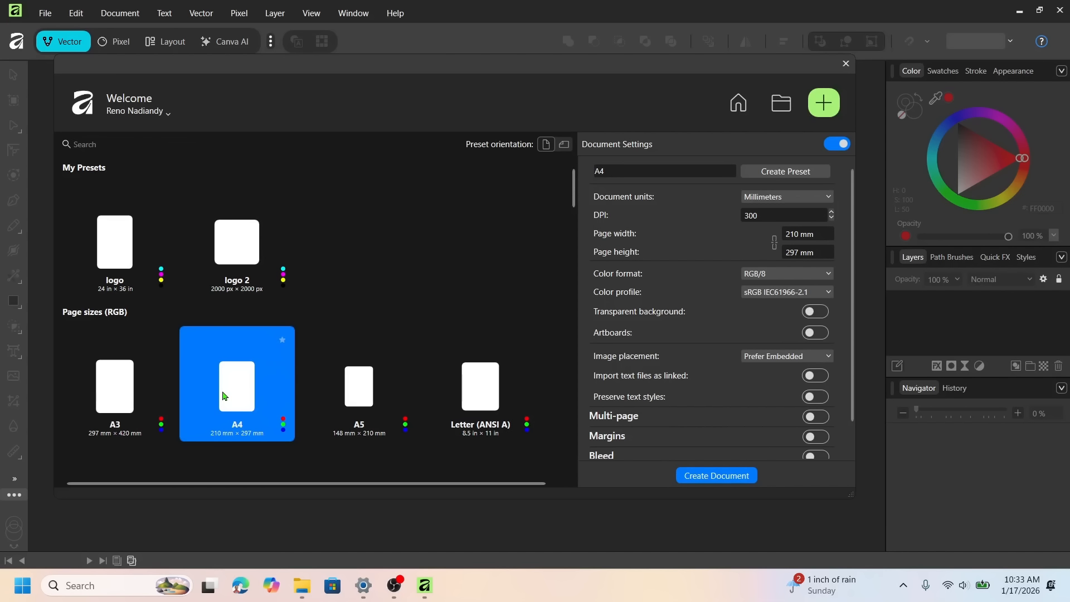
{"action": "double_click", "coordinate": [208, 388]}
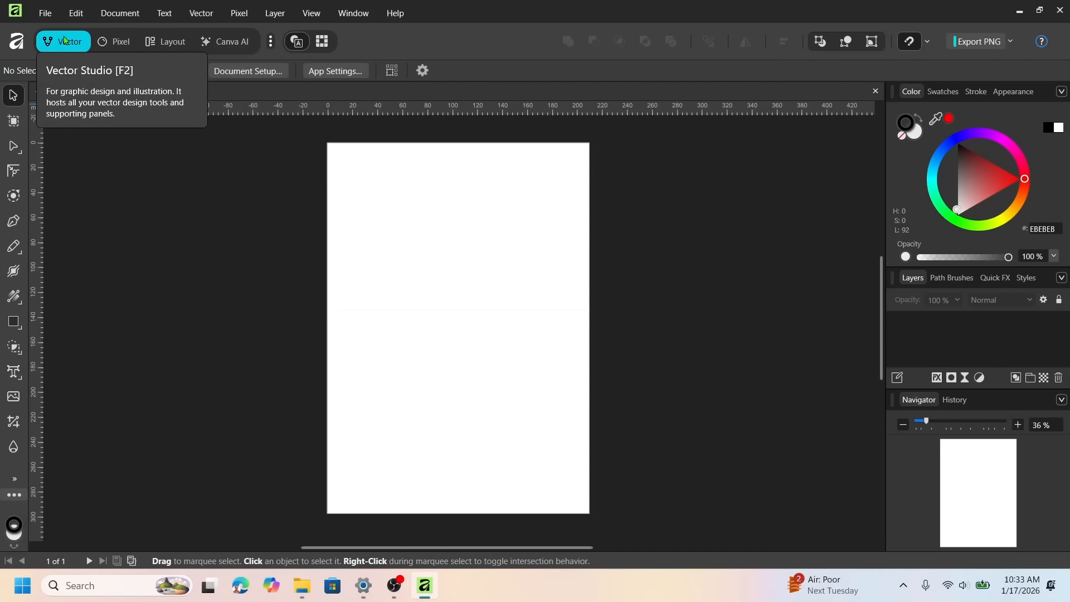
Add the artistic text PATRICK in the upper part of the page and enlarge it to about 152 mm wide.
{"action": "left_click", "coordinate": [14, 373]}
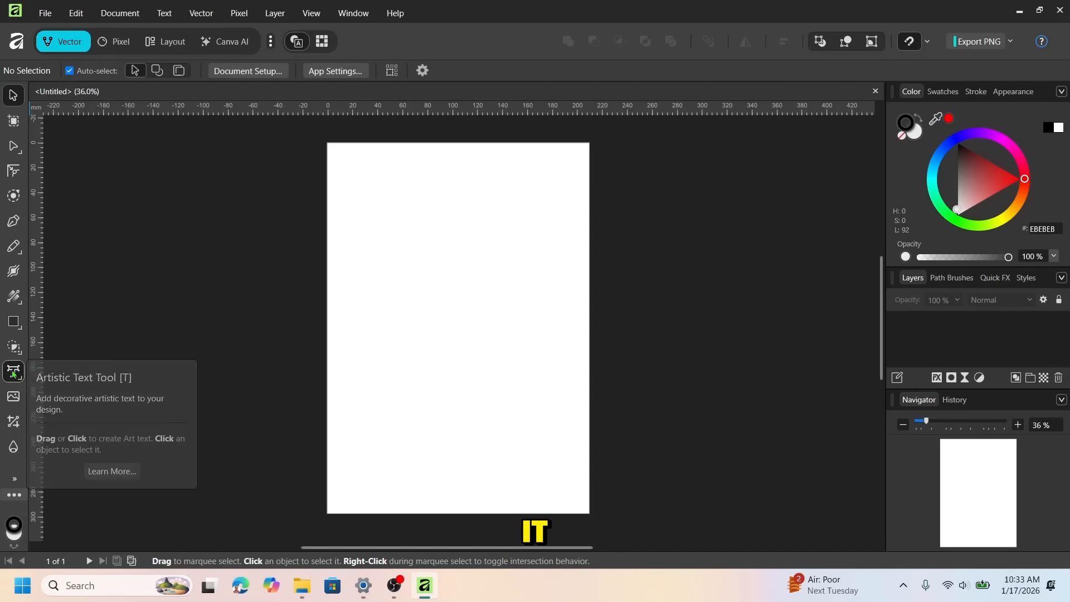
{"action": "left_click", "coordinate": [368, 231]}
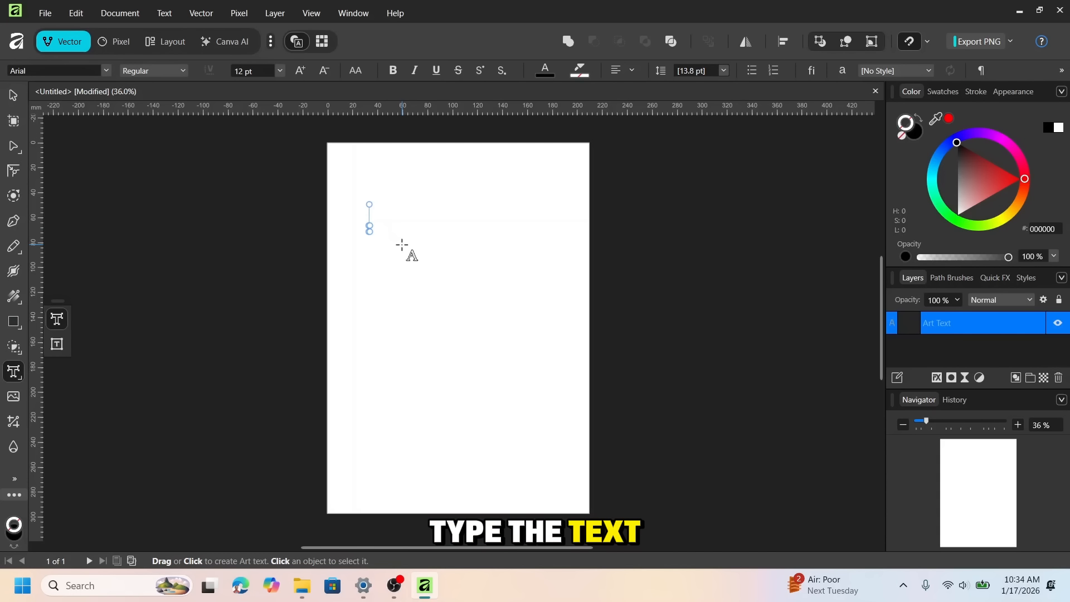
{"action": "type", "text": "PATRICK"}
{"action": "key", "text": "Escape"}
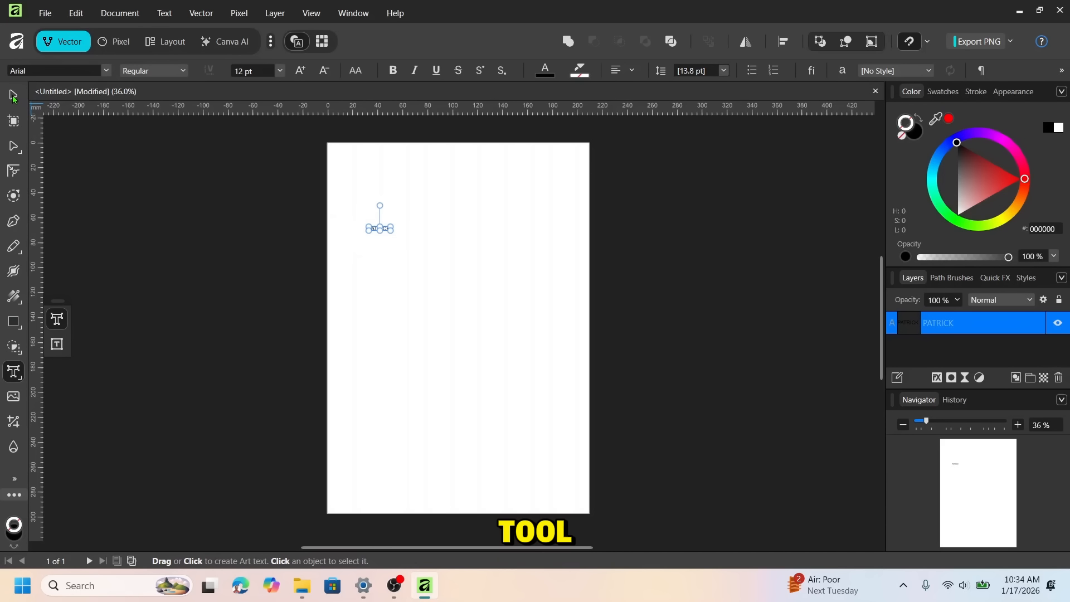
{"action": "left_click", "coordinate": [14, 98]}
{"action": "left_click_drag", "start_coordinate": [392, 225], "coordinate": [556, 174]}
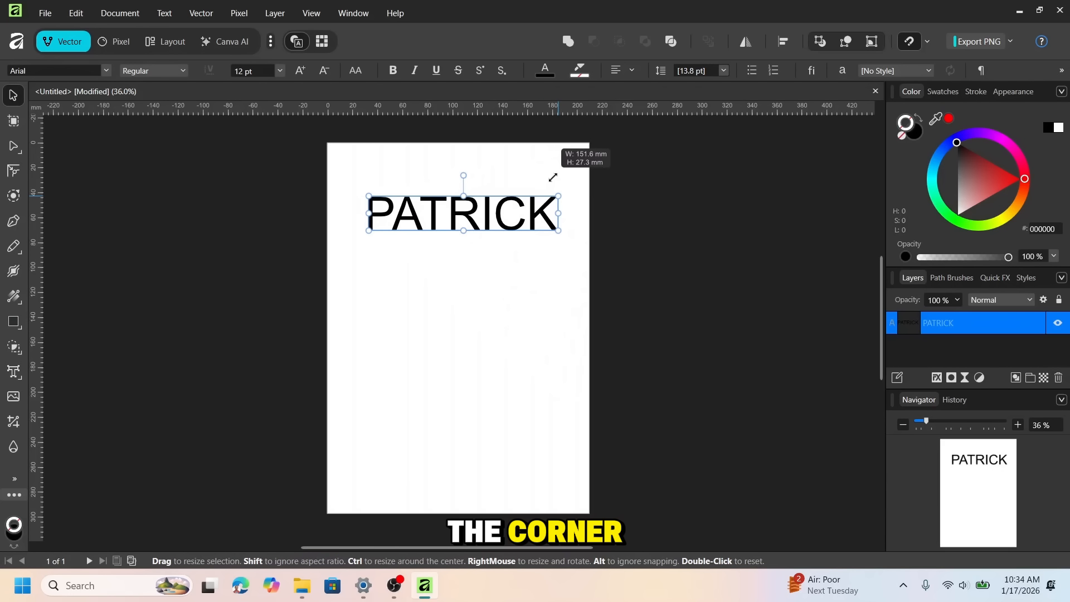
Set the PATRICK text's font to Franklin Gothic Demi and enlarge it to nearly the full page width.
{"action": "left_click", "coordinate": [82, 71]}
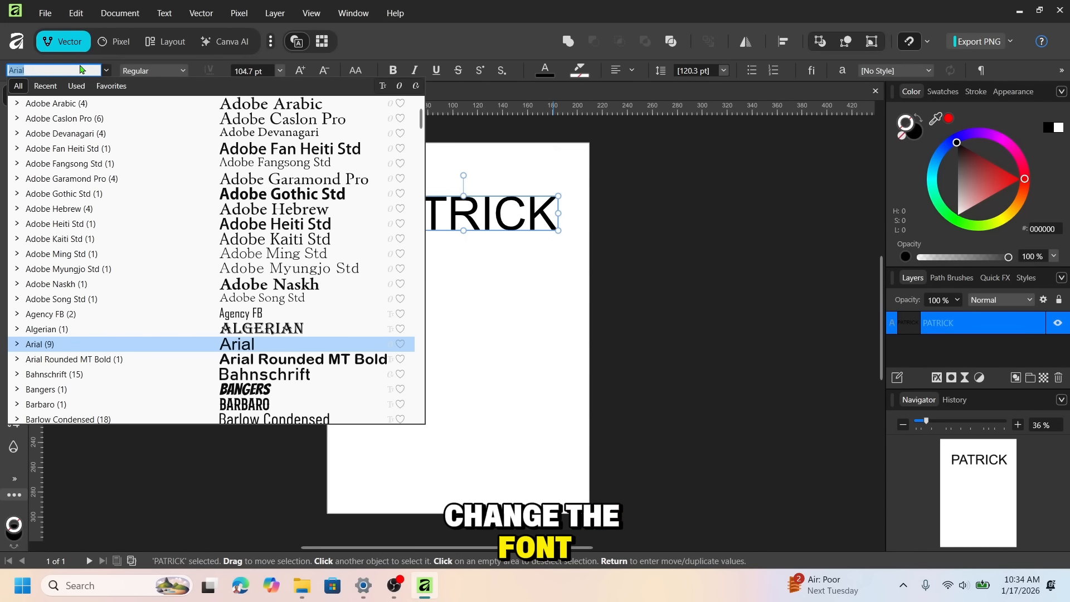
{"action": "type", "text": "FR"}
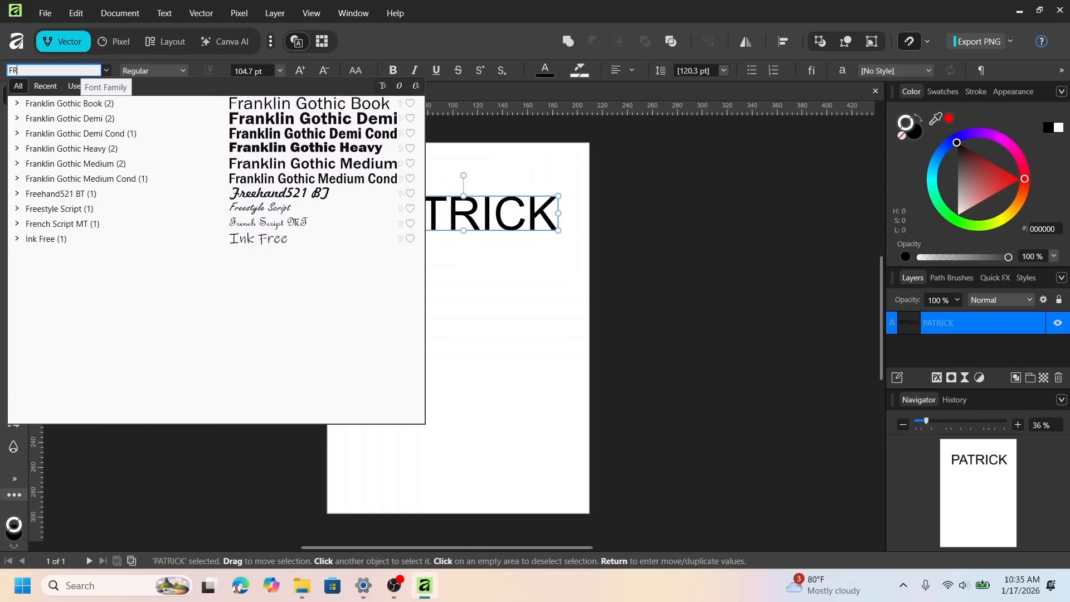
{"action": "left_click", "coordinate": [49, 119]}
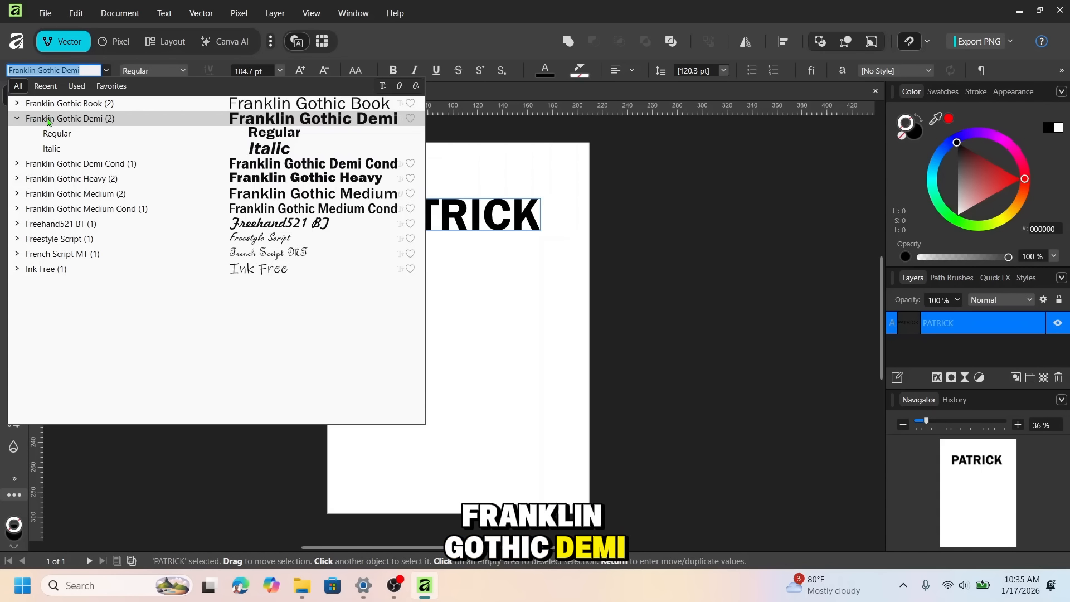
{"action": "left_click", "coordinate": [47, 120]}
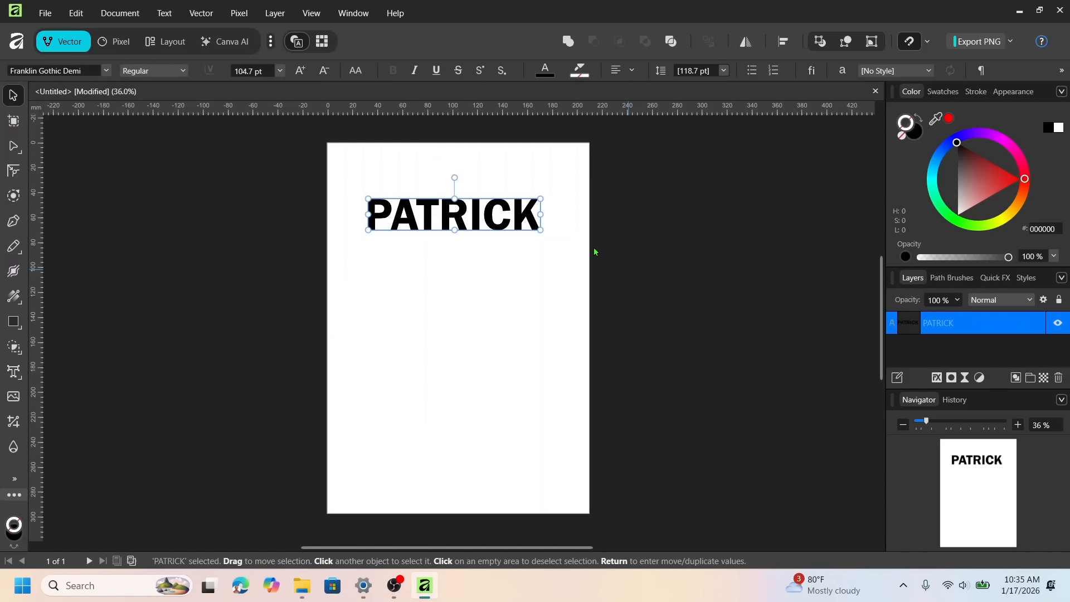
{"action": "left_click_drag", "start_coordinate": [541, 230], "coordinate": [569, 249]}
{"action": "left_click_drag", "start_coordinate": [365, 197], "coordinate": [338, 191]}
{"action": "left_click", "coordinate": [476, 277]}
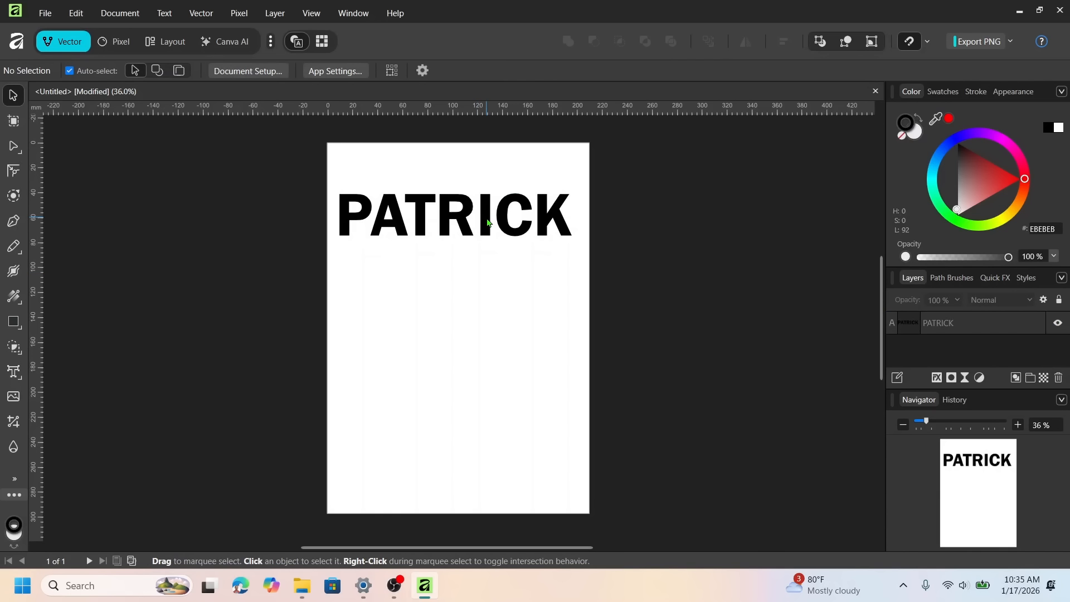
Move the PATRICK text up to the head of the page and place a duplicate at the foot of the page.
{"action": "left_click_drag", "start_coordinate": [488, 213], "coordinate": [487, 192]}
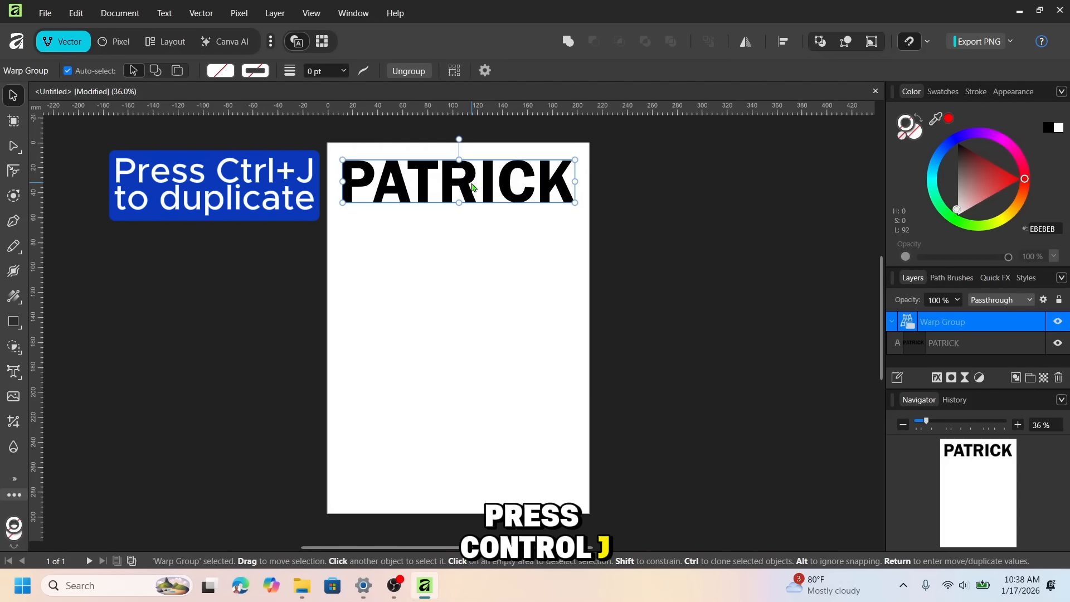
{"action": "key", "text": "ctrl+j"}
{"action": "left_click_drag", "start_coordinate": [472, 188], "coordinate": [471, 484]}
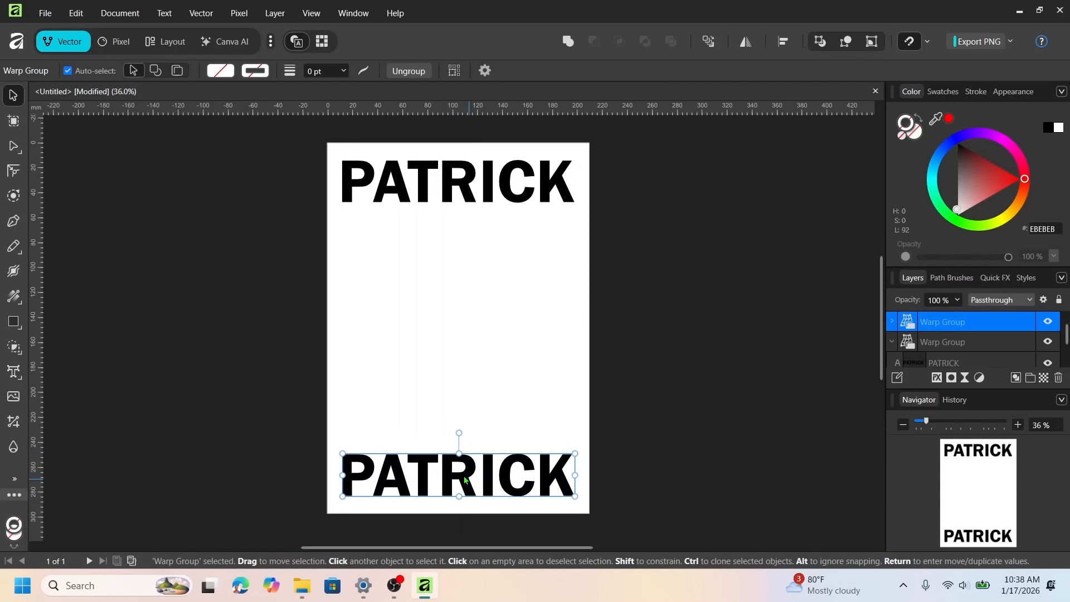
Change the lower copy's text to MAHOMES and scale it down to match the width of PATRICK.
{"action": "double_click", "coordinate": [449, 475]}
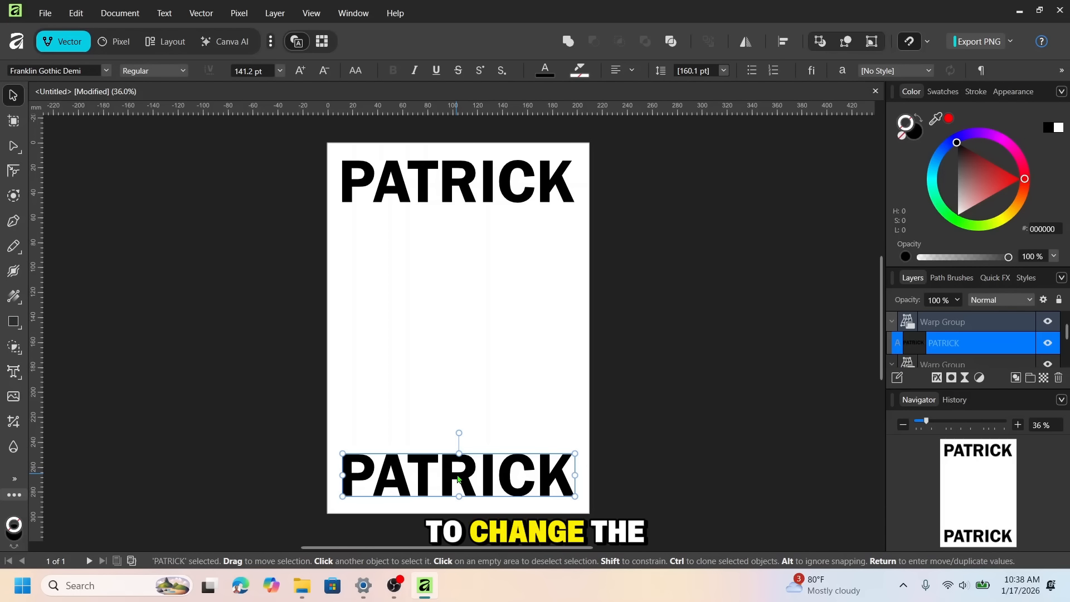
{"action": "double_click", "coordinate": [455, 478]}
{"action": "double_click", "coordinate": [469, 475]}
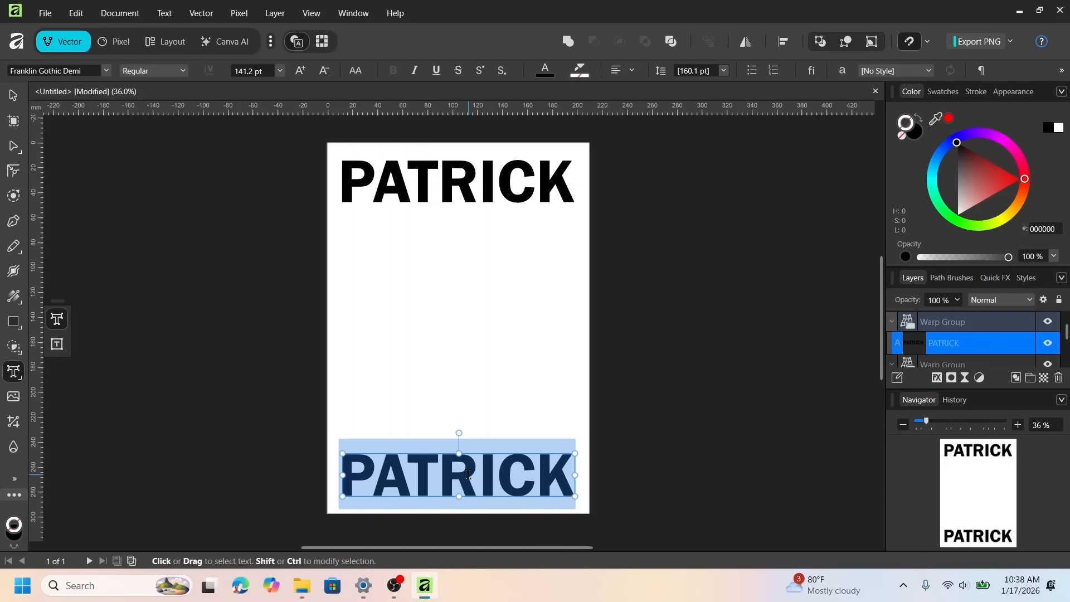
{"action": "type", "text": "MAHOMES"}
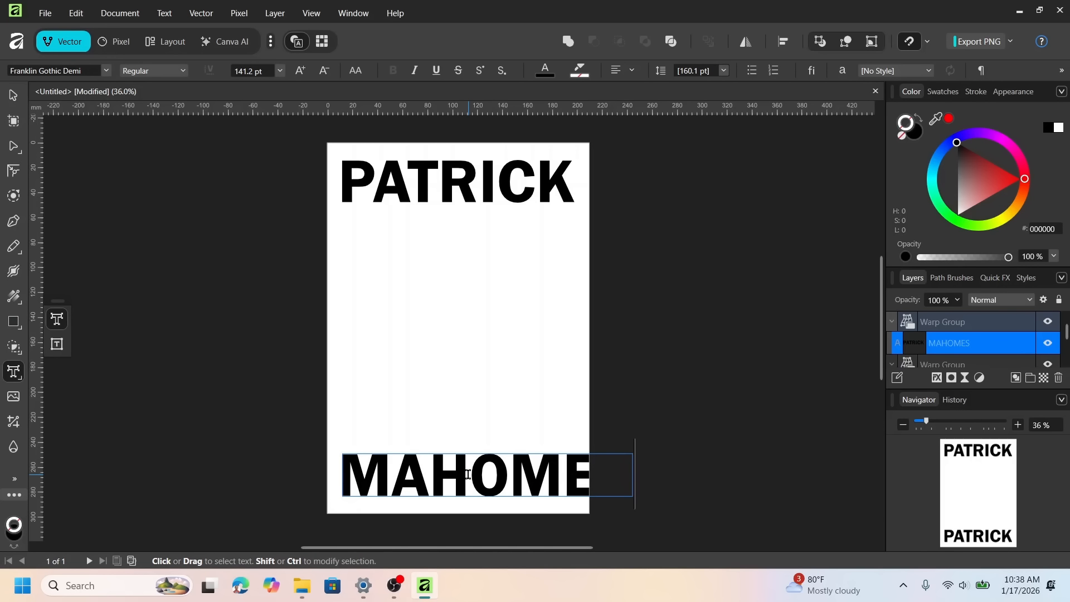
{"action": "key", "text": "Escape"}
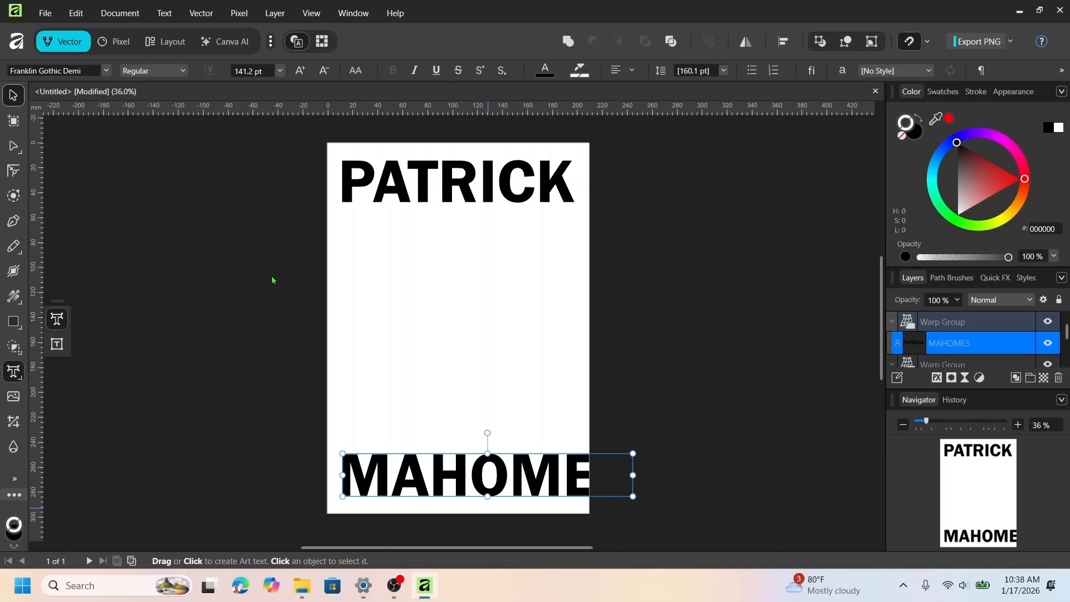
{"action": "left_click_drag", "start_coordinate": [633, 475], "coordinate": [579, 474]}
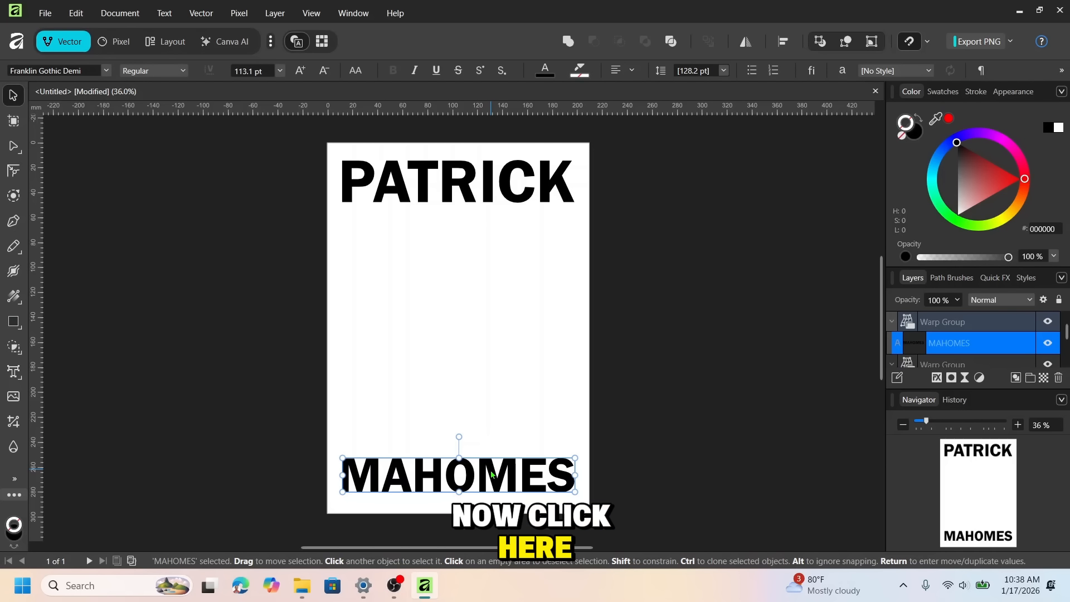
Apply a Quad warp group to MAHOMES and raise its two upper corners so the upper edge slopes up to the right.
{"action": "left_click", "coordinate": [201, 14]}
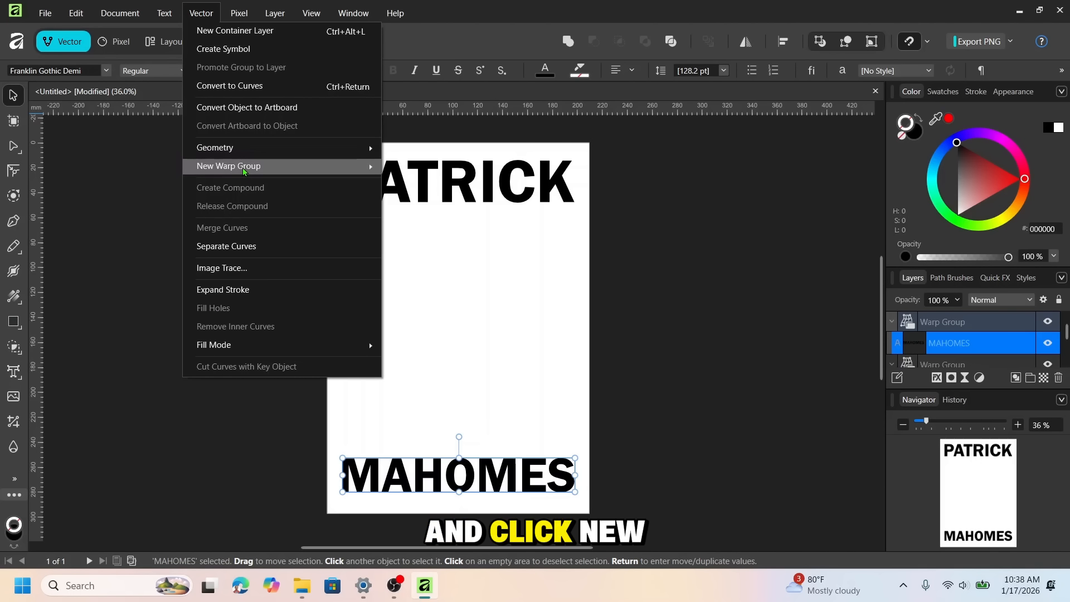
{"action": "mouse_move", "coordinate": [245, 171]}
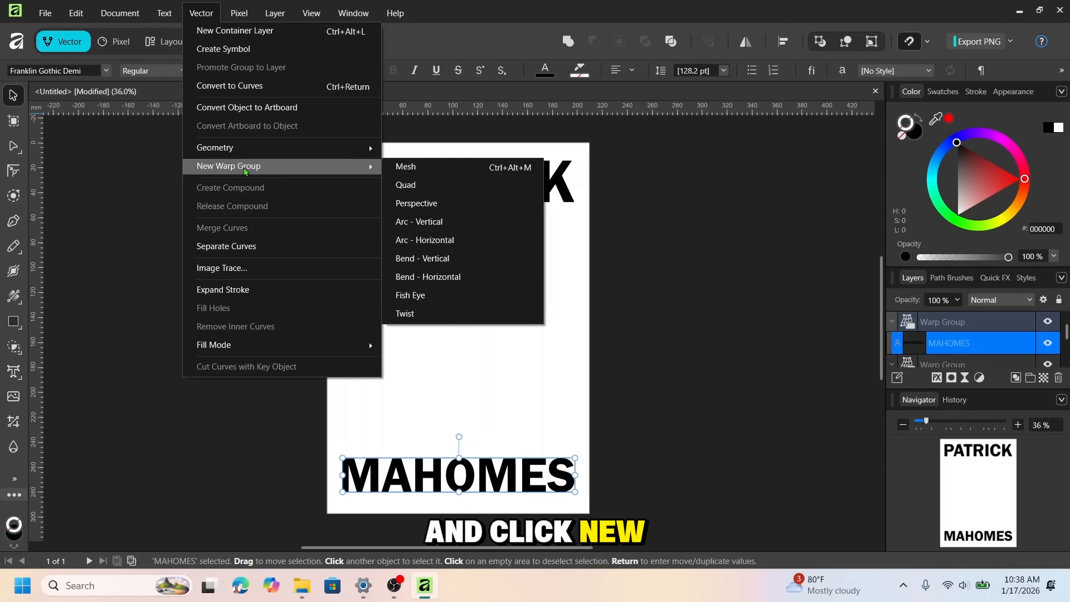
{"action": "left_click", "coordinate": [419, 187]}
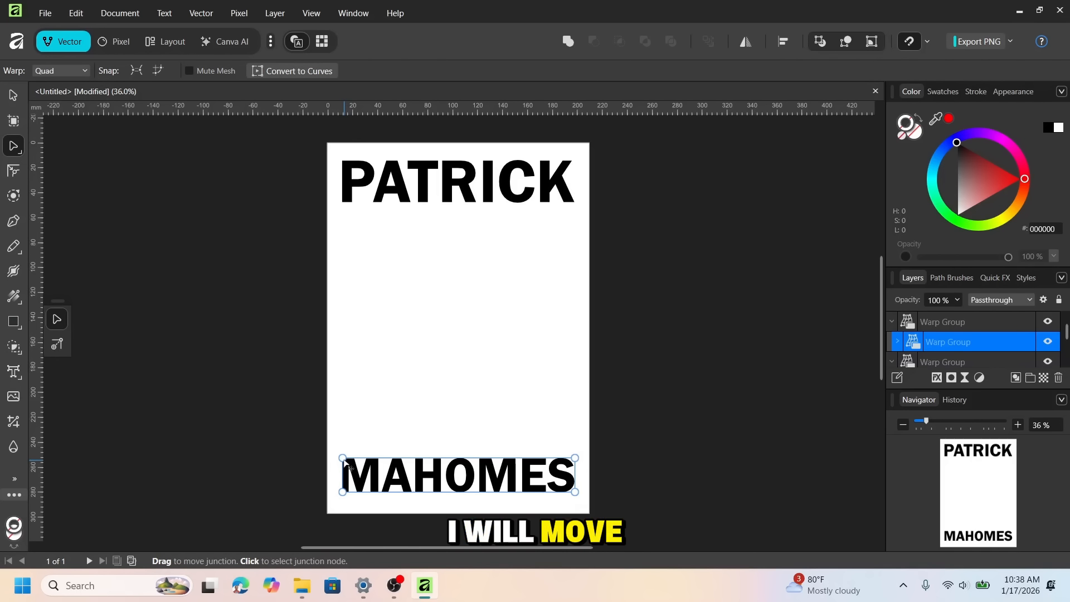
{"action": "left_click_drag", "start_coordinate": [344, 460], "coordinate": [346, 414]}
{"action": "left_click_drag", "start_coordinate": [581, 442], "coordinate": [587, 332]}
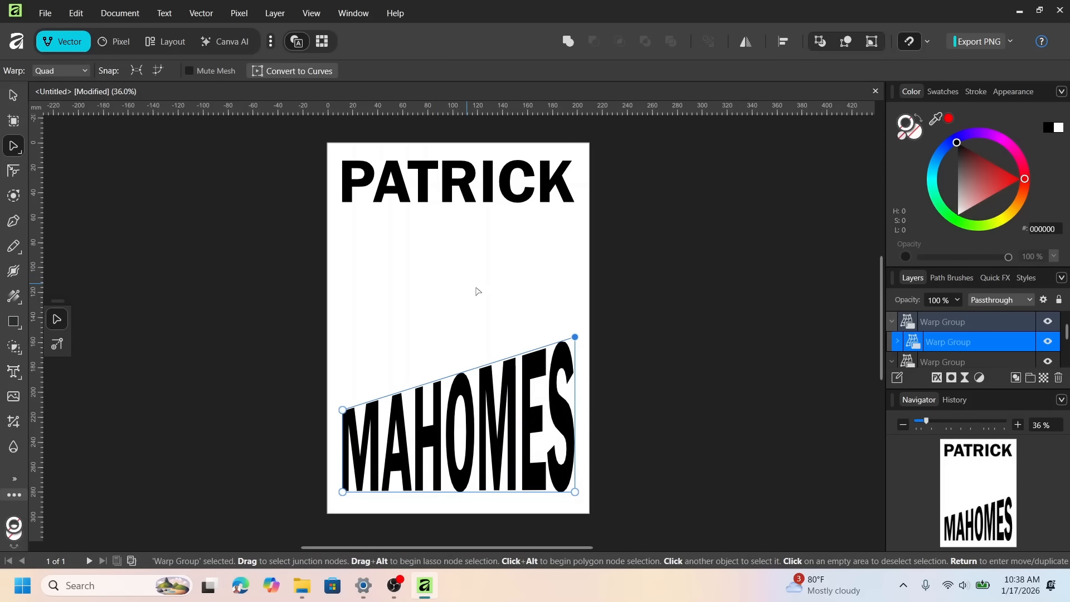
Apply a Quad warp group to PATRICK and pull its two lower corners down to follow the sloped upper edge of MAHOMES.
{"action": "left_click", "coordinate": [13, 96]}
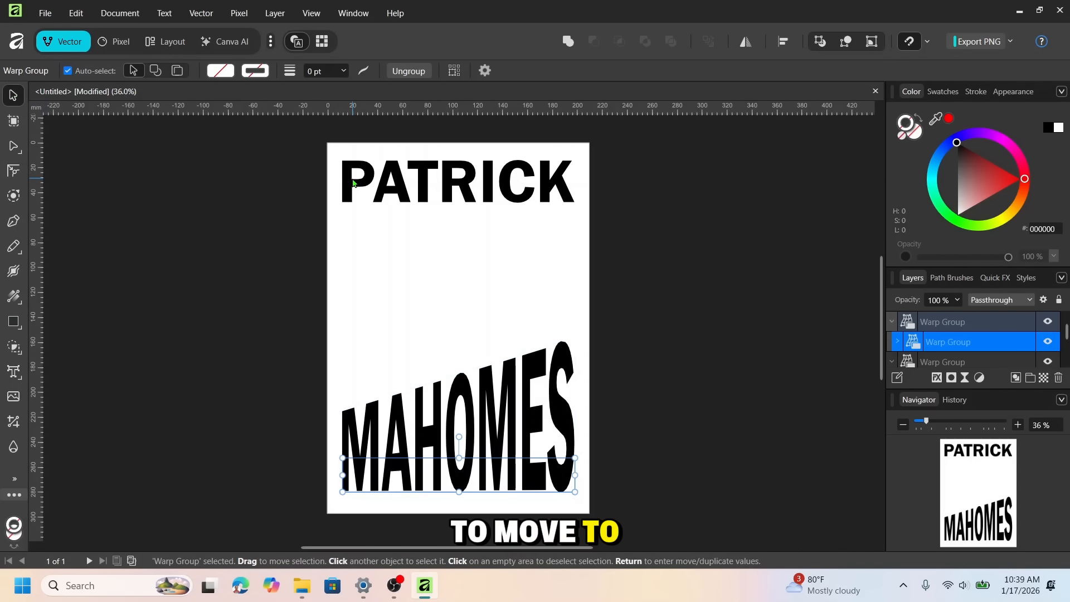
{"action": "left_click", "coordinate": [353, 185]}
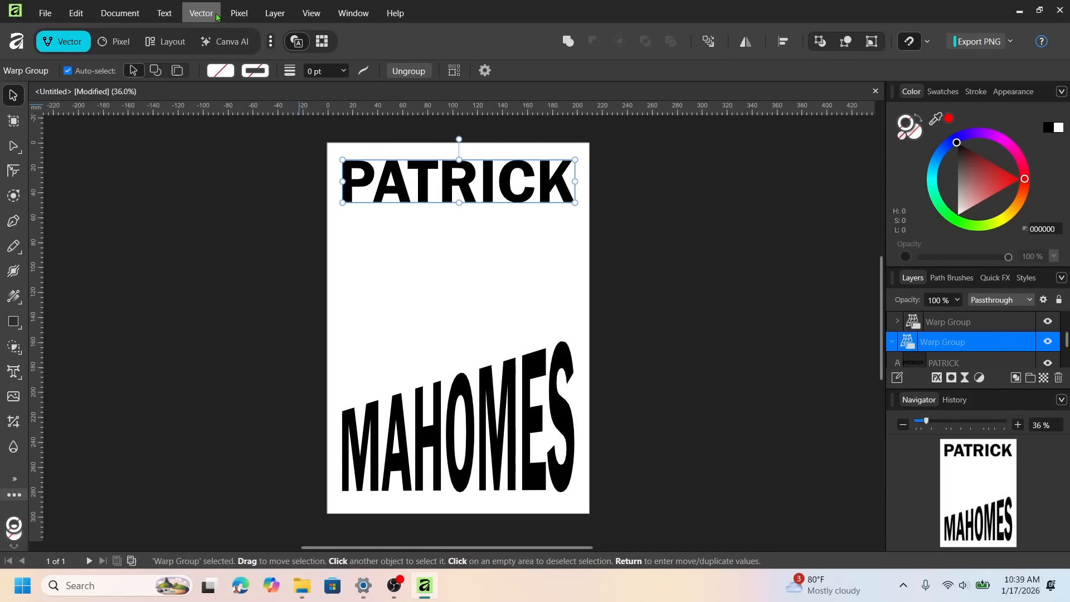
{"action": "left_click", "coordinate": [201, 13]}
{"action": "mouse_move", "coordinate": [234, 172]}
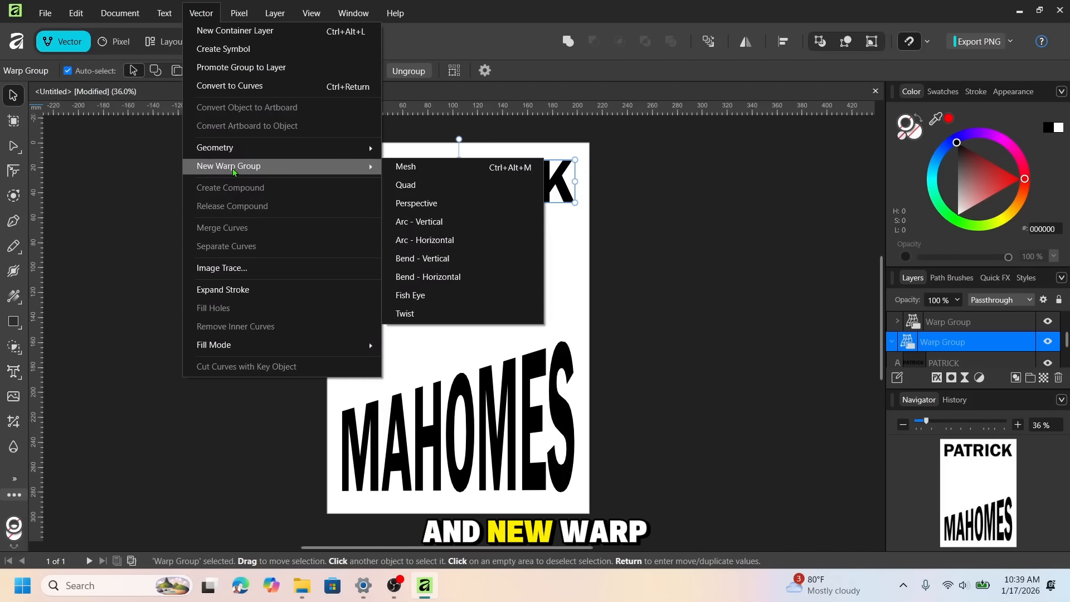
{"action": "left_click", "coordinate": [406, 184]}
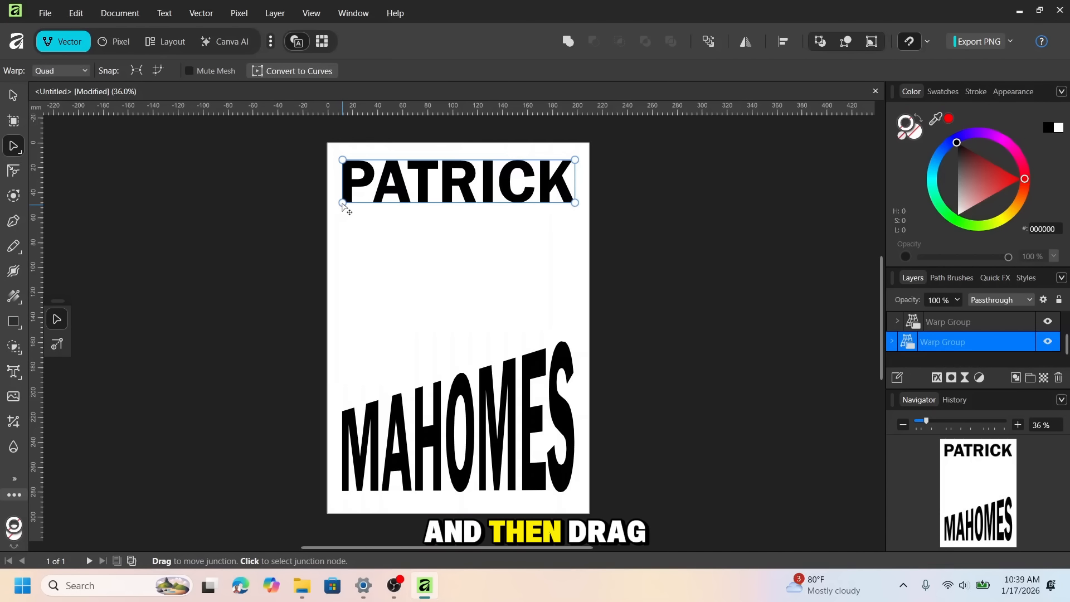
{"action": "left_click_drag", "start_coordinate": [342, 203], "coordinate": [342, 399]}
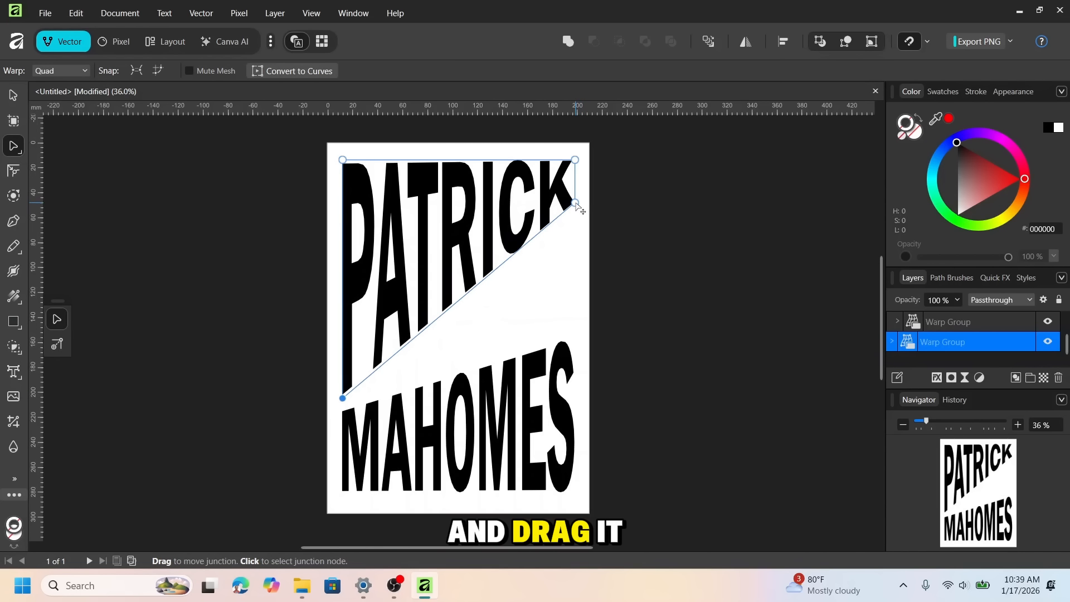
{"action": "left_click_drag", "start_coordinate": [576, 202], "coordinate": [575, 333]}
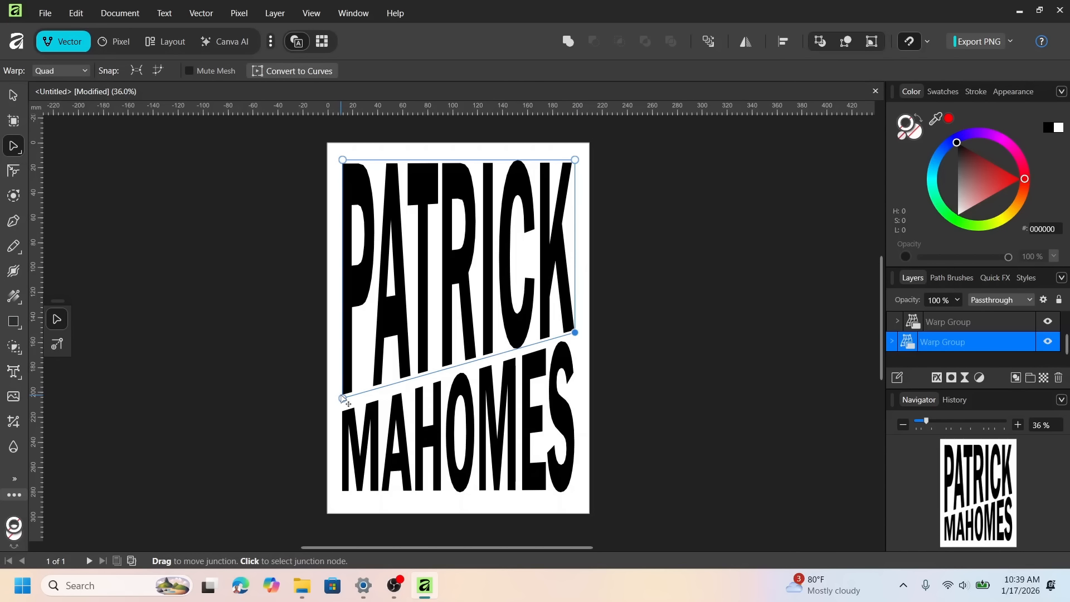
{"action": "left_click_drag", "start_coordinate": [343, 399], "coordinate": [342, 405]}
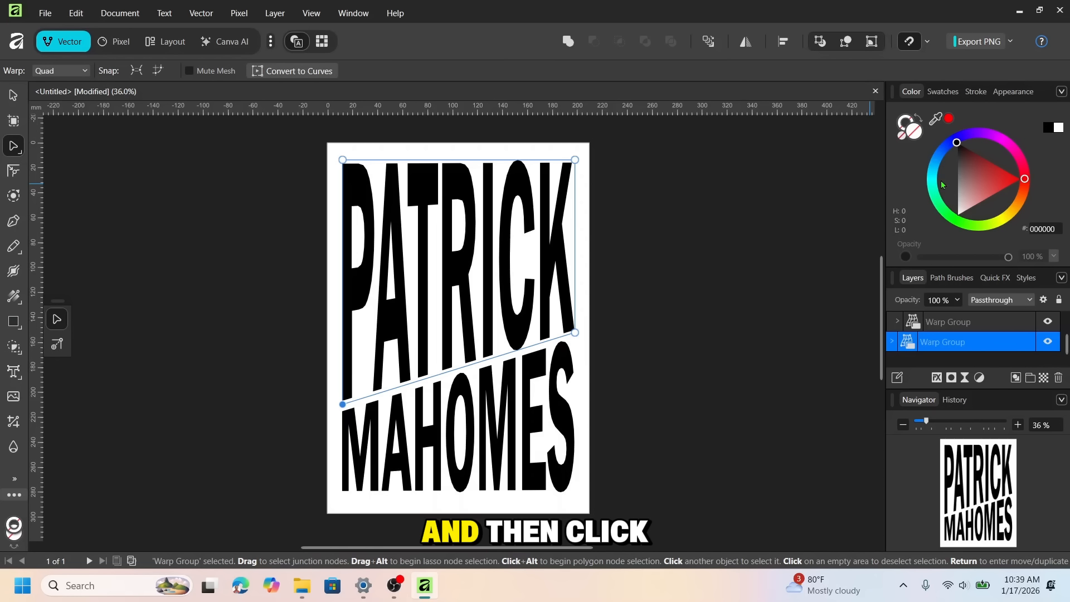
Fill the PATRICK text with light gray BEBEBE and the MAHOMES text with red D00B0B.
{"action": "left_click_drag", "start_coordinate": [967, 195], "coordinate": [956, 206]}
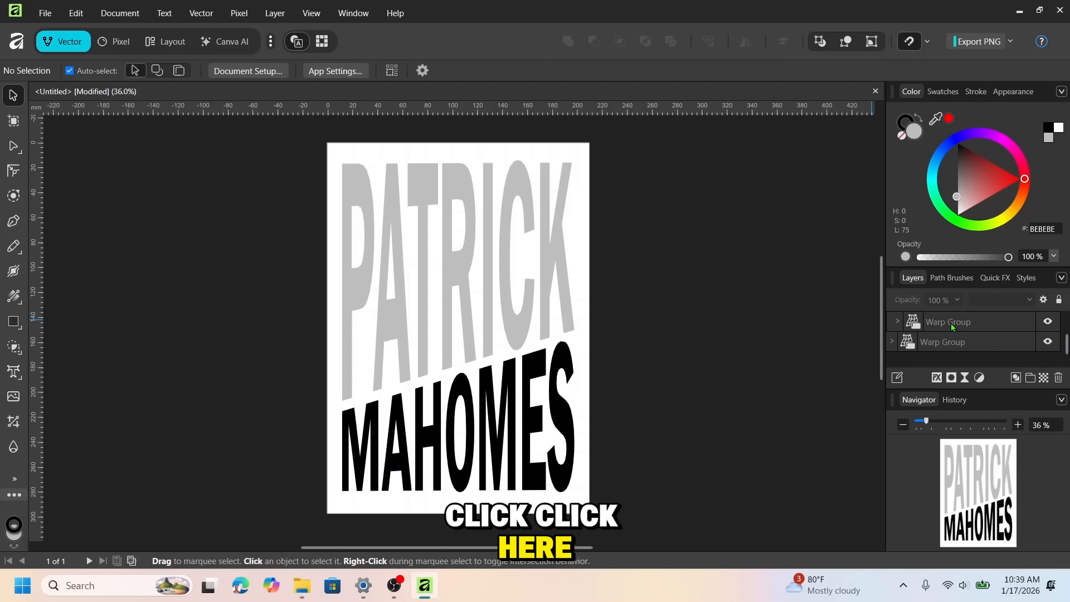
{"action": "left_click", "coordinate": [951, 323]}
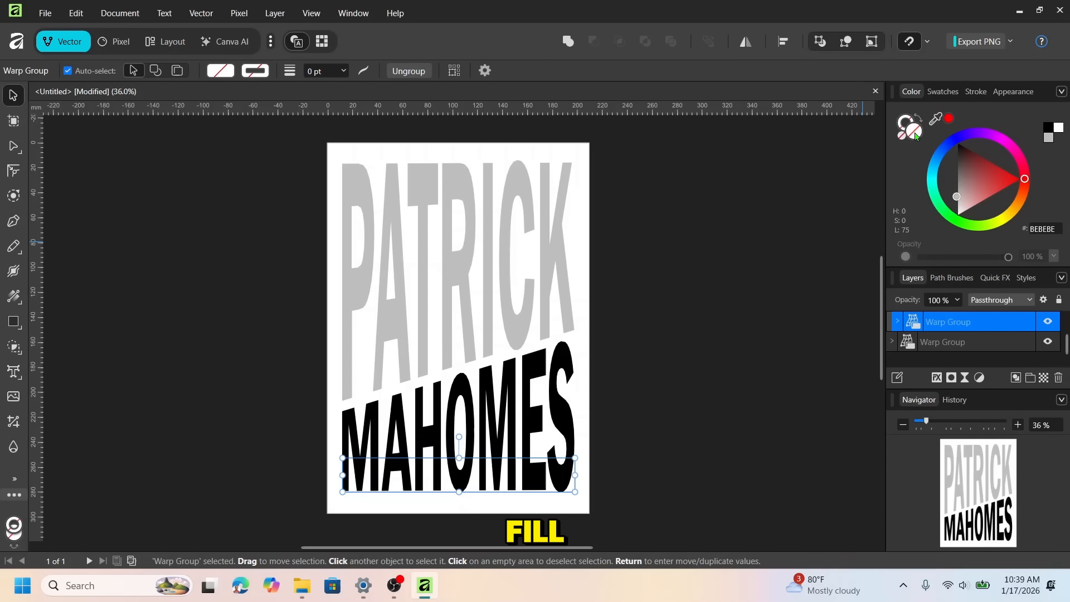
{"action": "left_click_drag", "start_coordinate": [968, 199], "coordinate": [1006, 176]}
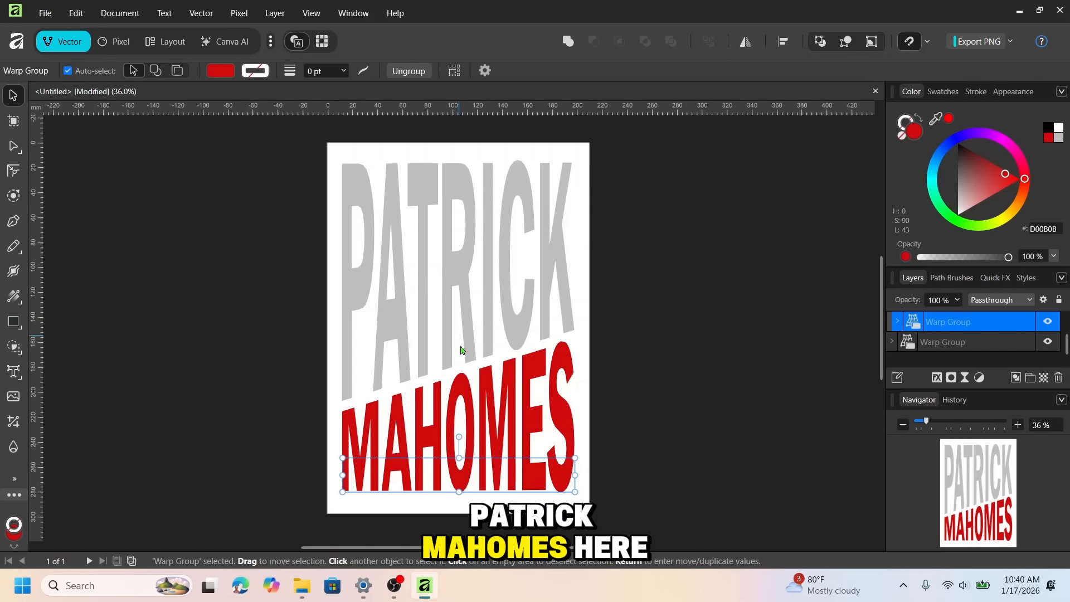
Place the cut-out football player image from the Downloads folder on the poster and enlarge it to about the page width.
{"action": "left_click", "coordinate": [302, 585]}
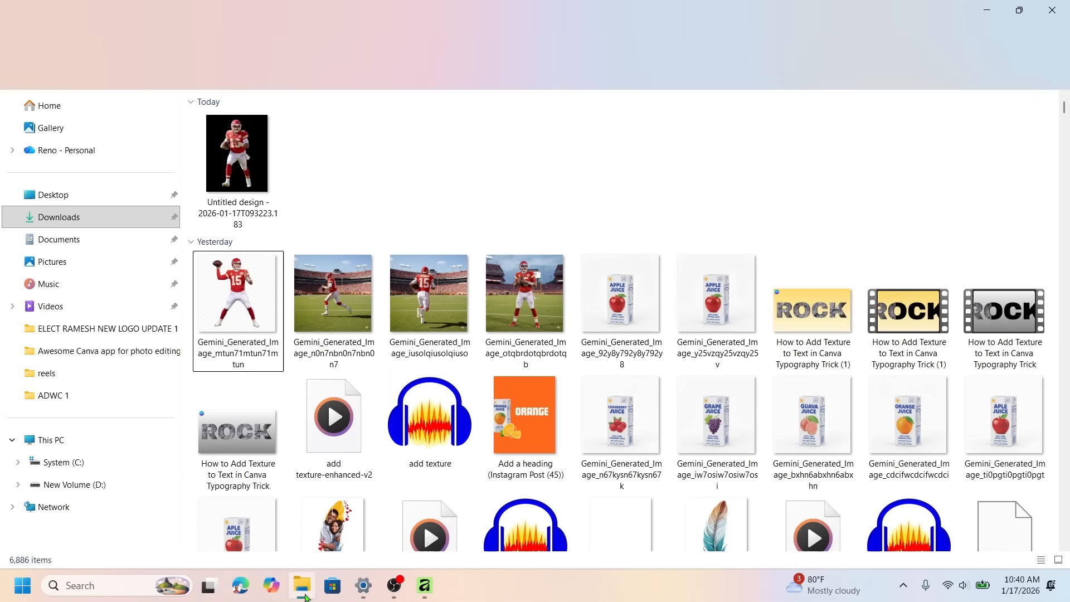
{"action": "left_click_drag", "start_coordinate": [239, 143], "coordinate": [430, 597]}
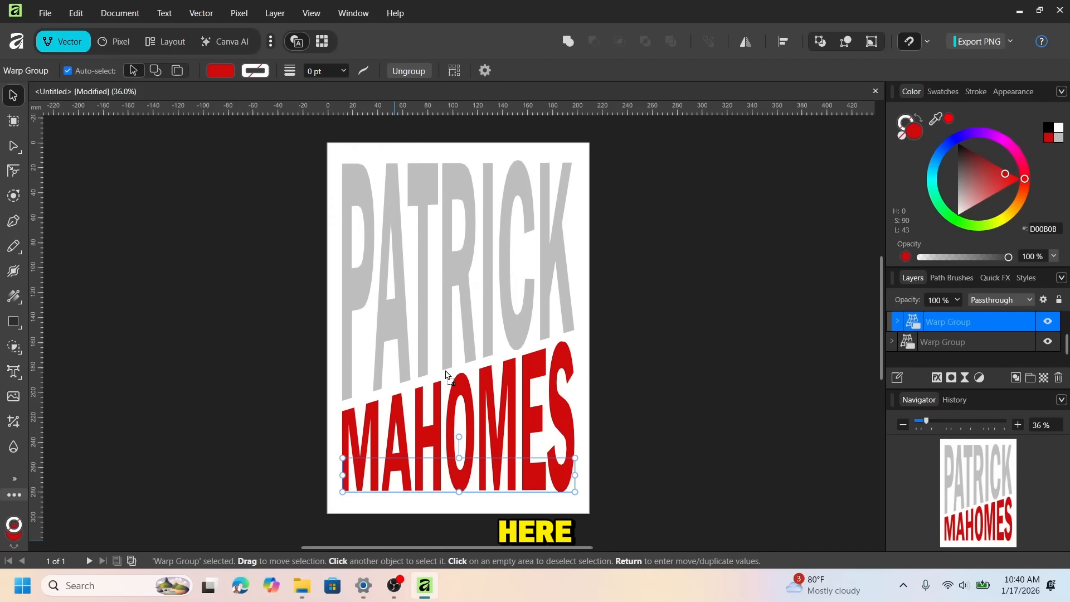
{"action": "left_click_drag", "start_coordinate": [446, 374], "coordinate": [447, 371]}
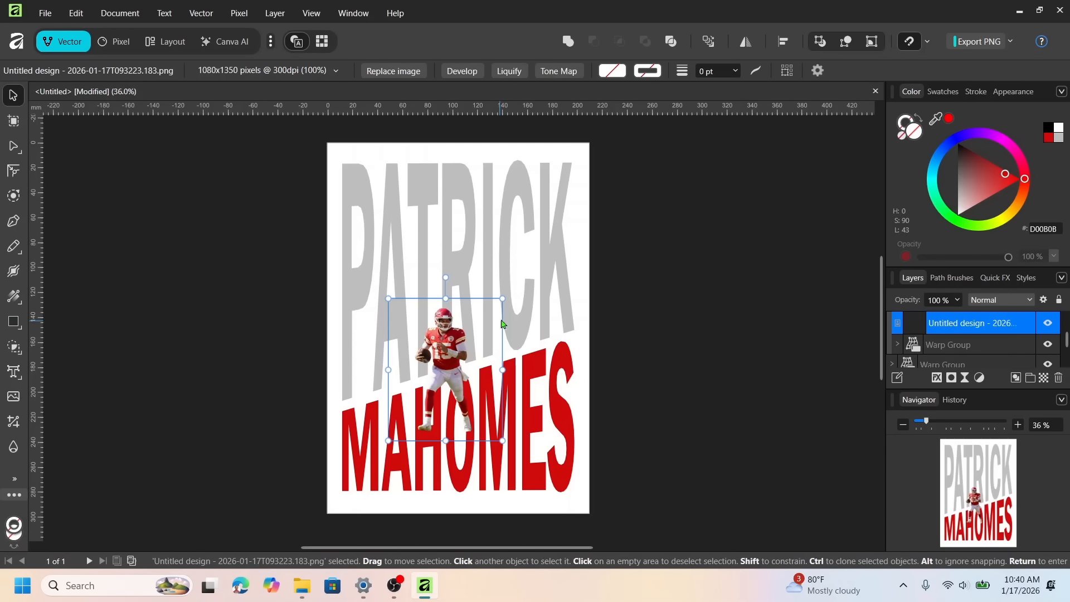
{"action": "left_click_drag", "start_coordinate": [503, 298], "coordinate": [633, 192]}
{"action": "left_click_drag", "start_coordinate": [388, 444], "coordinate": [323, 513]}
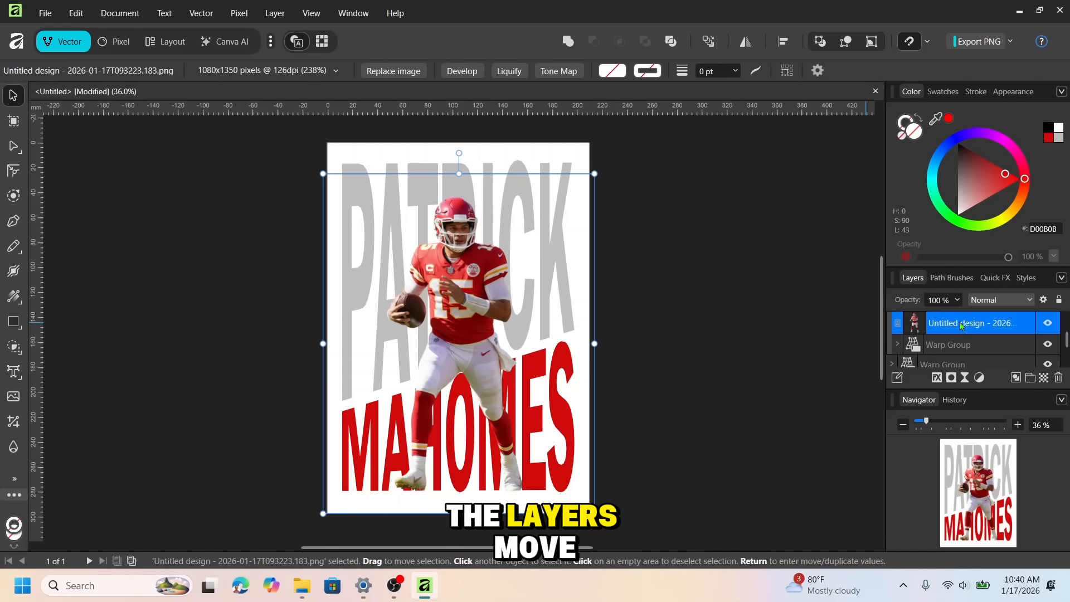
Move the player image layer between the two warp groups so it sits behind MAHOMES and in front of PATRICK.
{"action": "left_click_drag", "start_coordinate": [978, 329], "coordinate": [976, 355]}
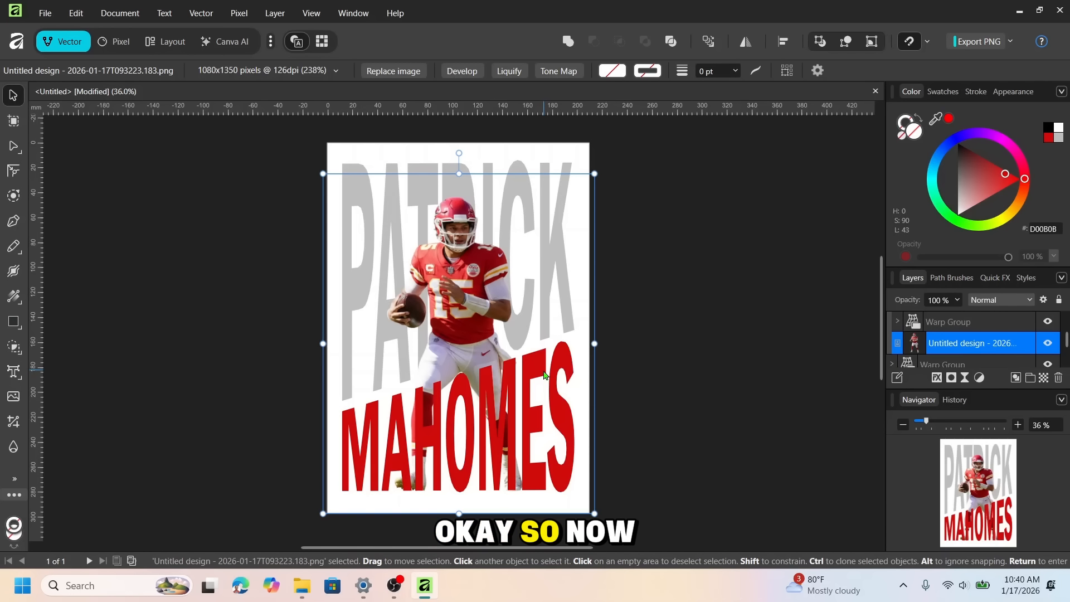
{"action": "left_click", "coordinate": [656, 306]}
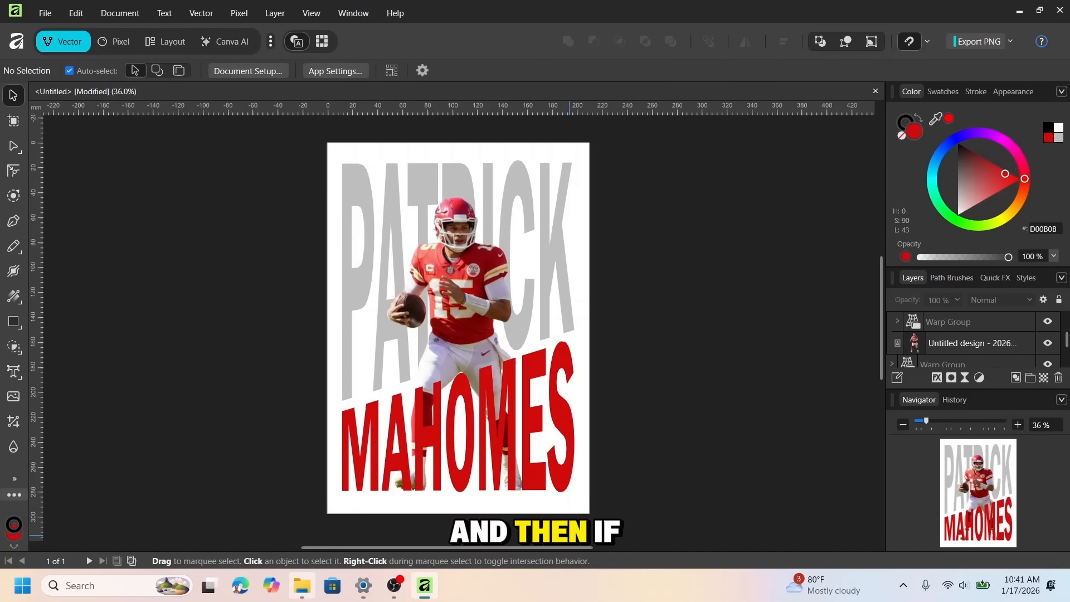
Save the project in Downloads as an Affinity file named PATRICK MAHOMES TYPOGRAPHY POSTER.
{"action": "mouse_move", "coordinate": [302, 585]}
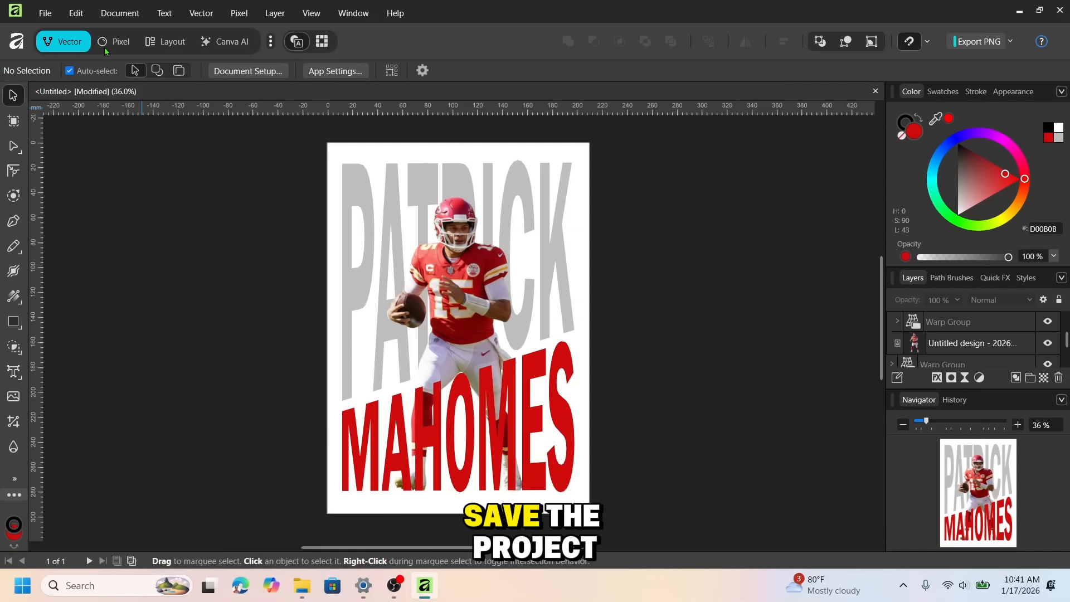
{"action": "left_click", "coordinate": [34, 12]}
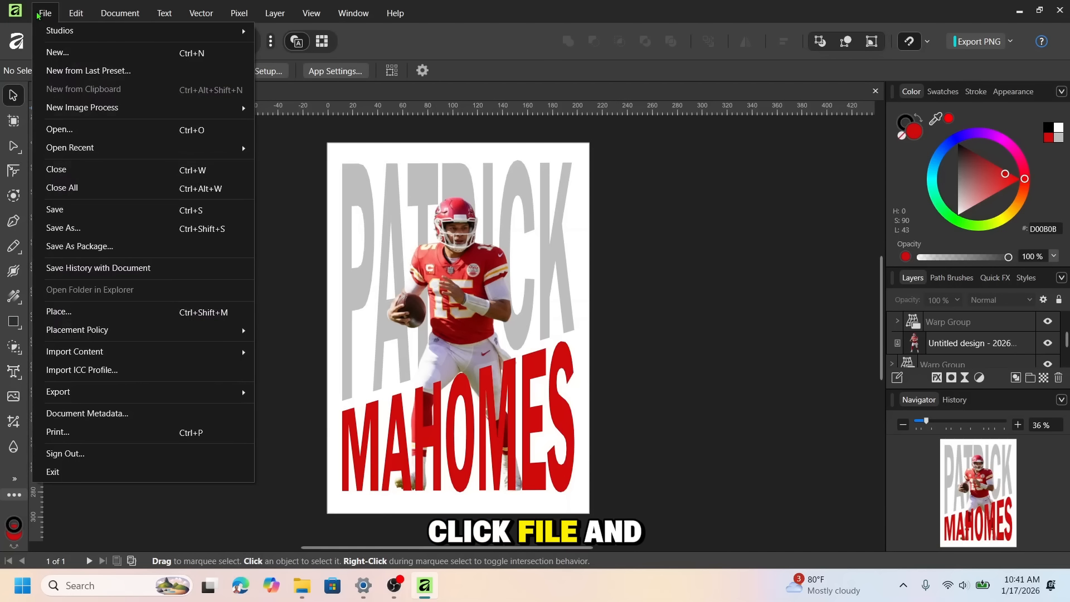
{"action": "left_click", "coordinate": [81, 212]}
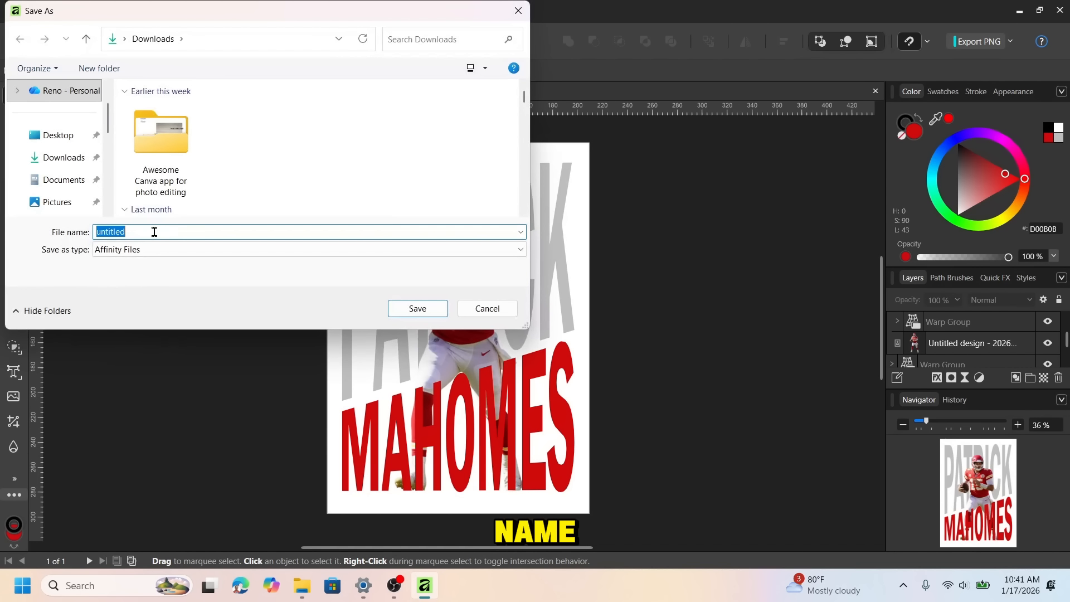
{"action": "type", "text": "PATRICK MAHOMES TYPOGRAPHY POSTER"}
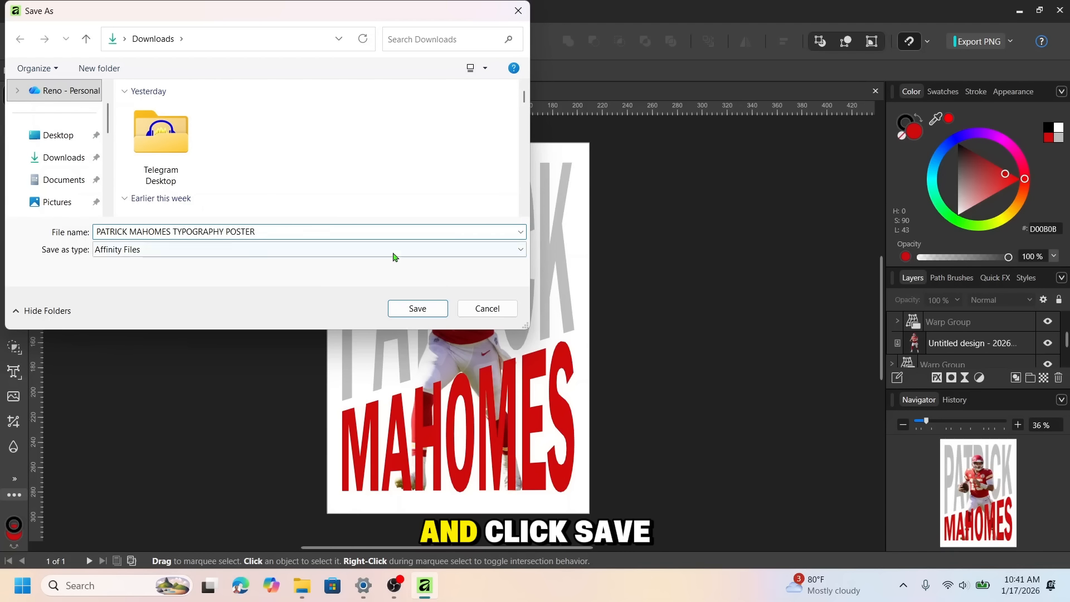
{"action": "left_click", "coordinate": [416, 310]}
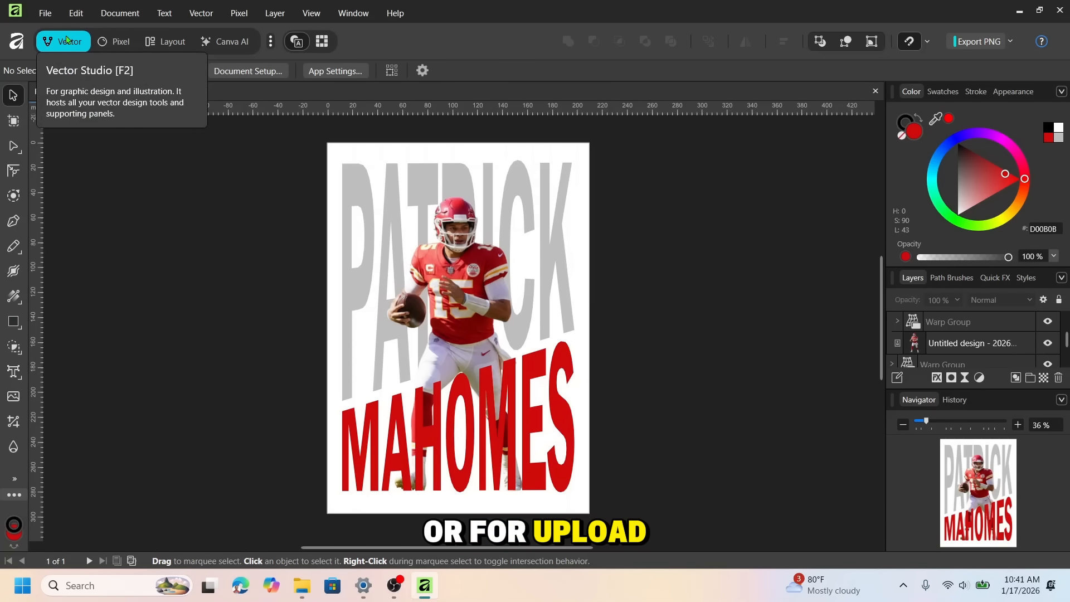
Open the export settings for the poster and expand the PNG format presets.
{"action": "left_click", "coordinate": [47, 16]}
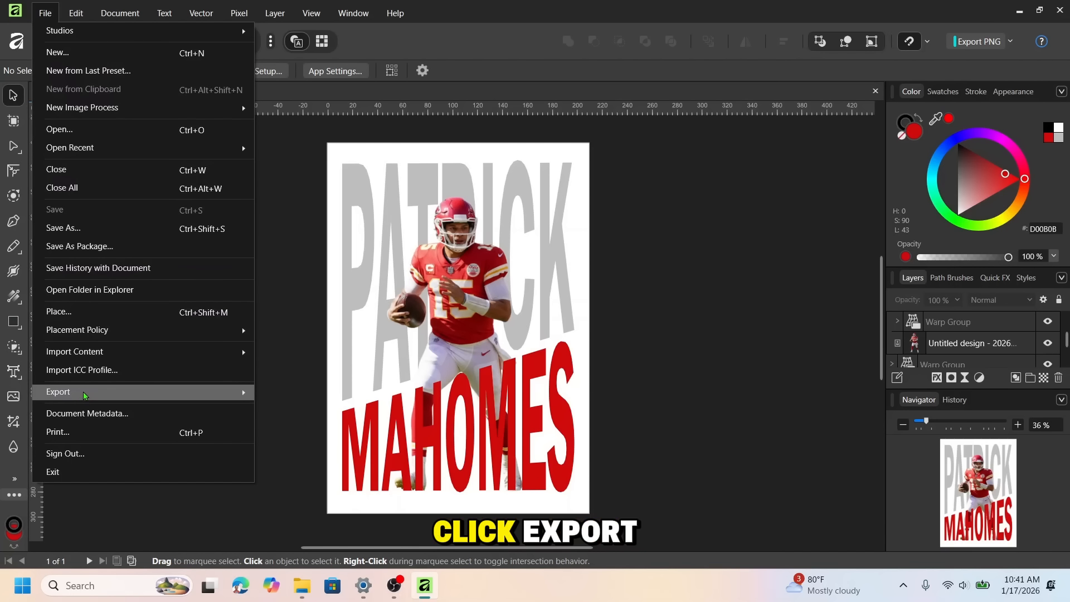
{"action": "mouse_move", "coordinate": [85, 396]}
{"action": "left_click", "coordinate": [283, 393]}
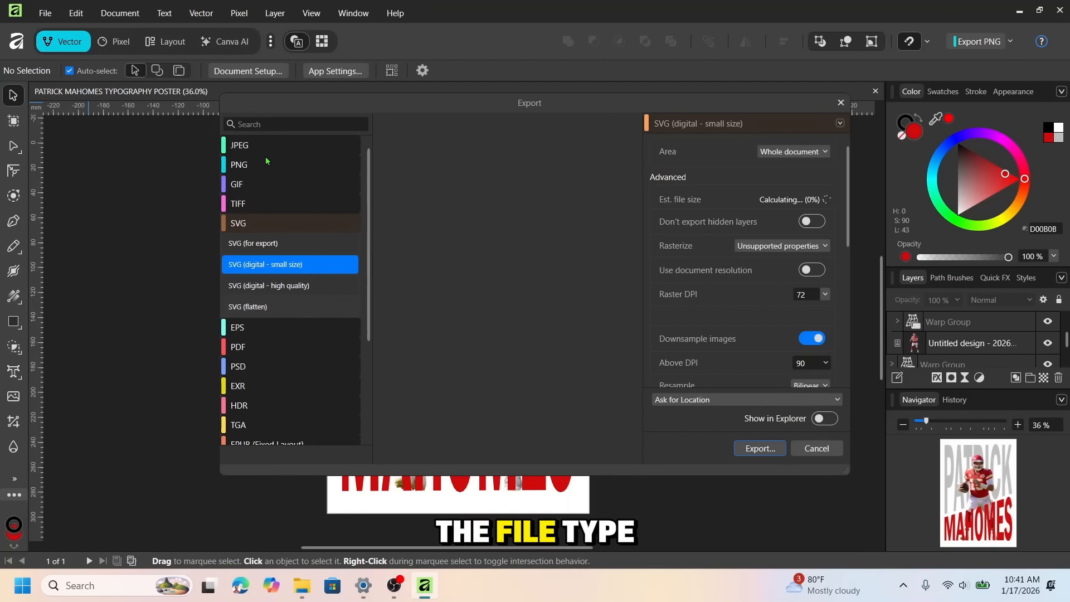
{"action": "left_click", "coordinate": [239, 165]}
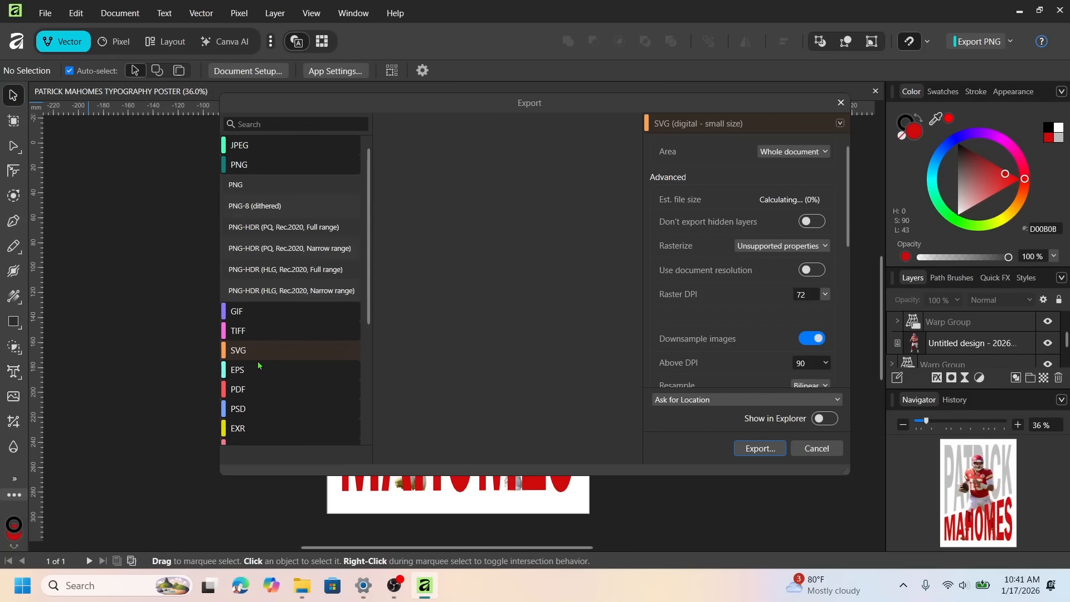